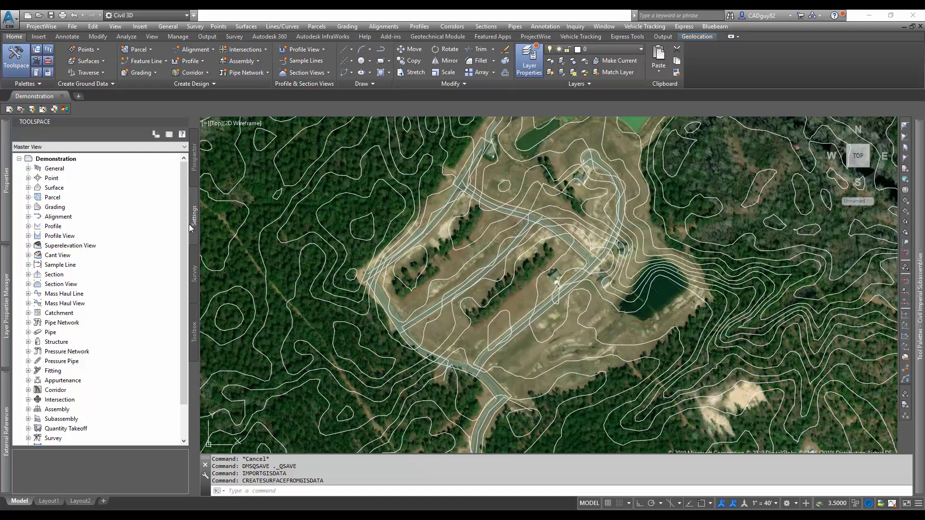
Step: Check the Demonstration drawing's settings, confirming coordinate system NC83F
right_click(69, 162)
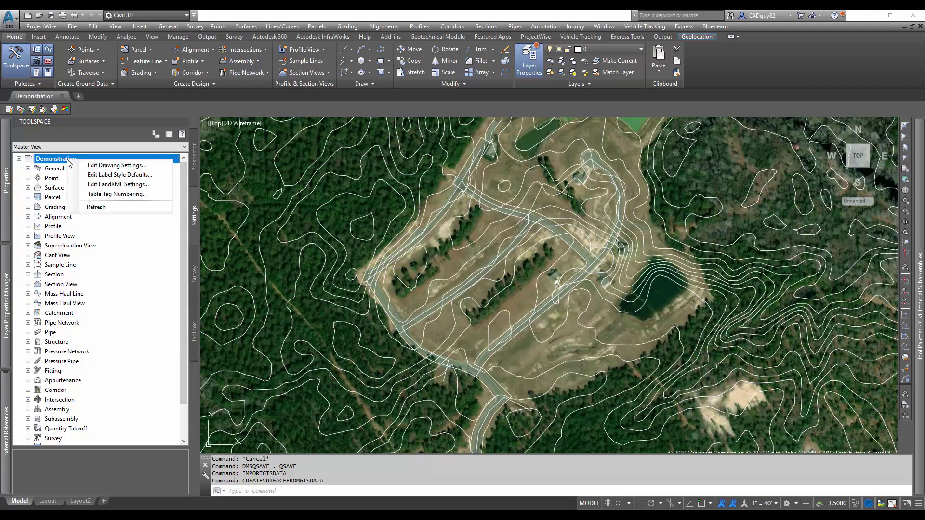
click(108, 165)
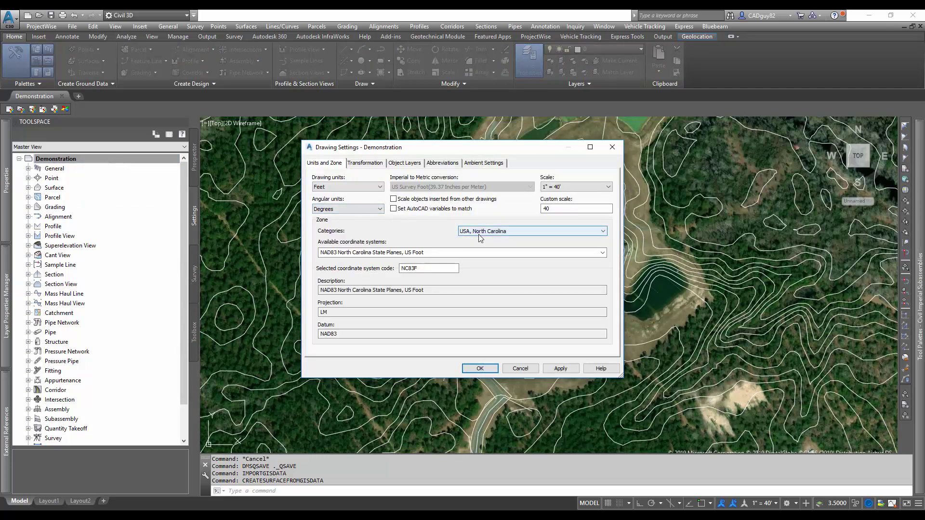
click(432, 269)
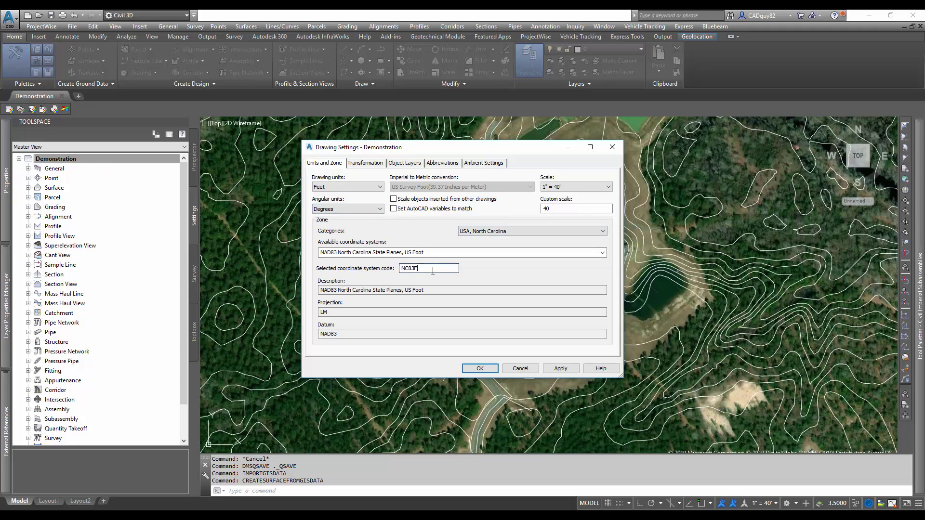
click(486, 369)
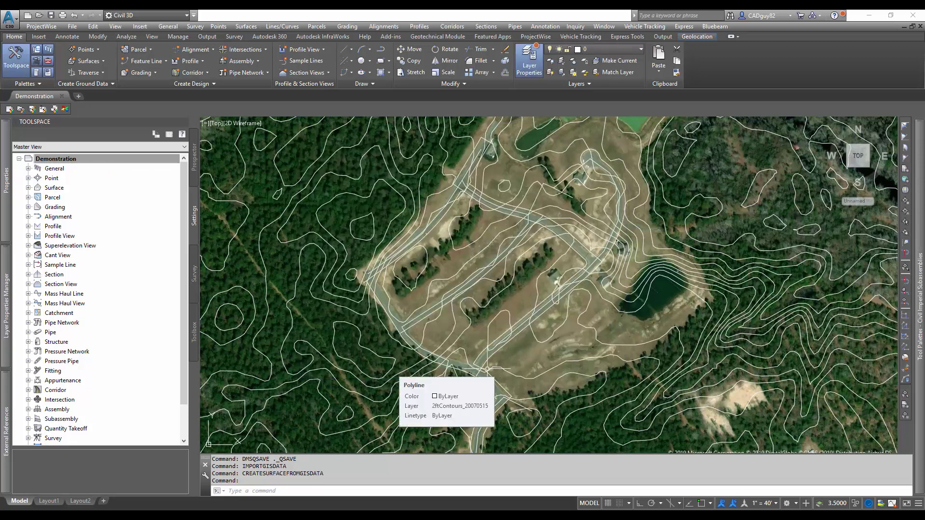
Step: Inspect the properties of several contour lines around the site
click(403, 197)
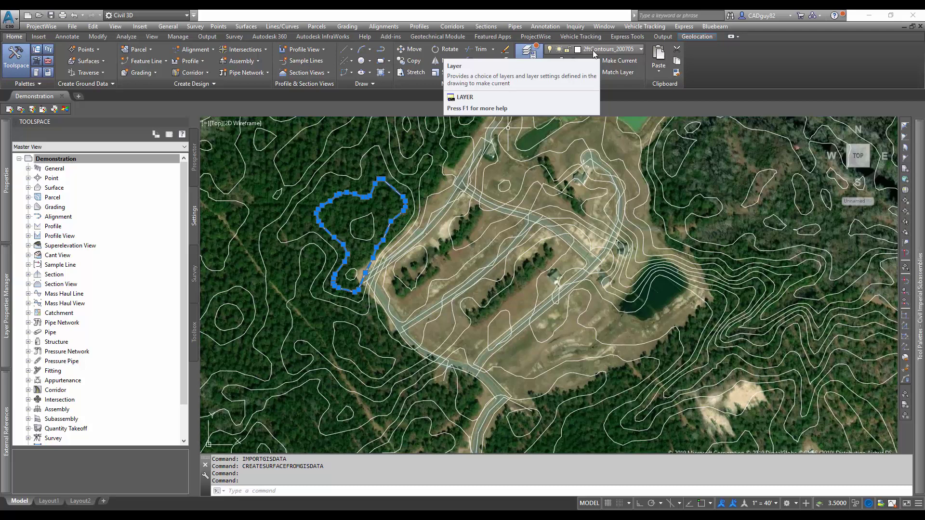
click(7, 193)
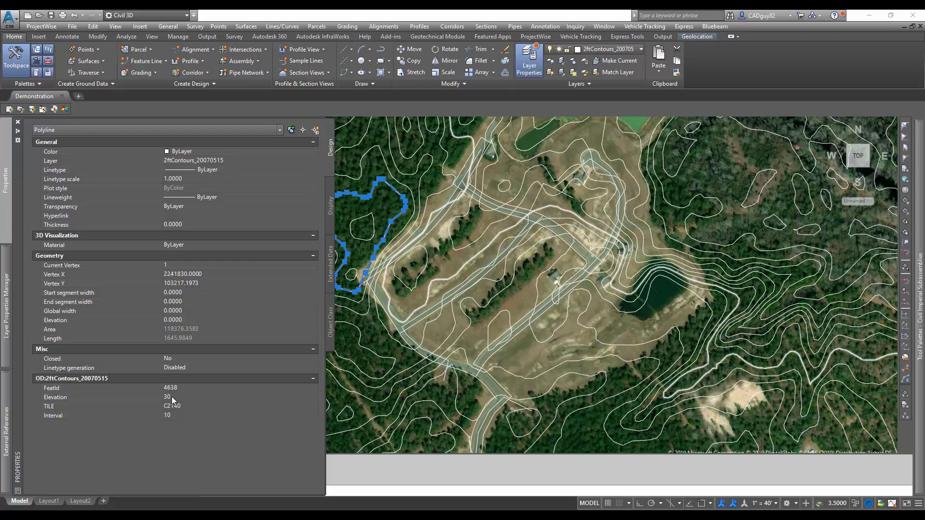
key(Escape)
click(374, 225)
mouse_move(2, 212)
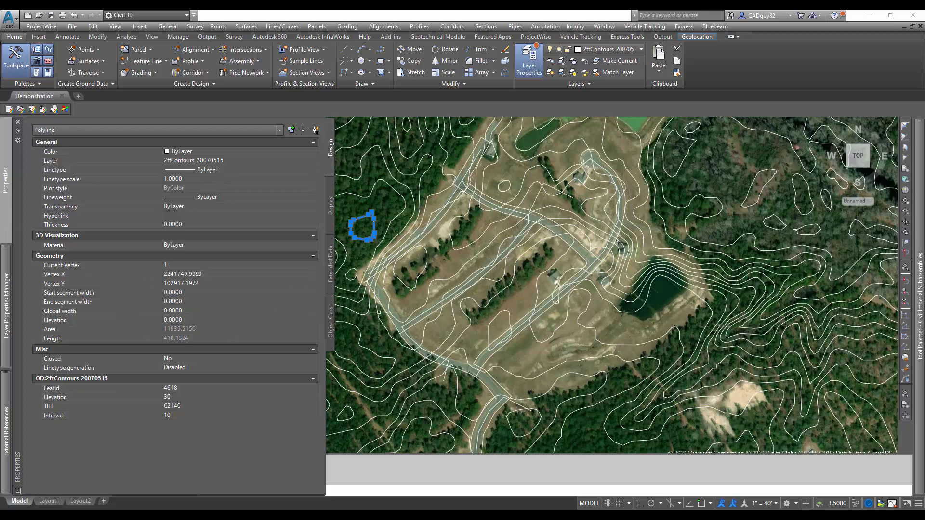
key(Escape)
click(282, 237)
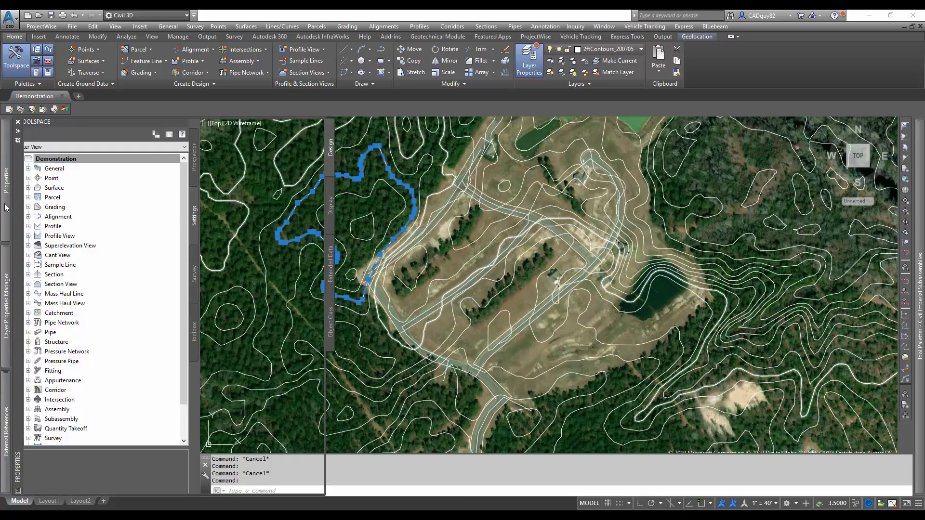
mouse_move(9, 205)
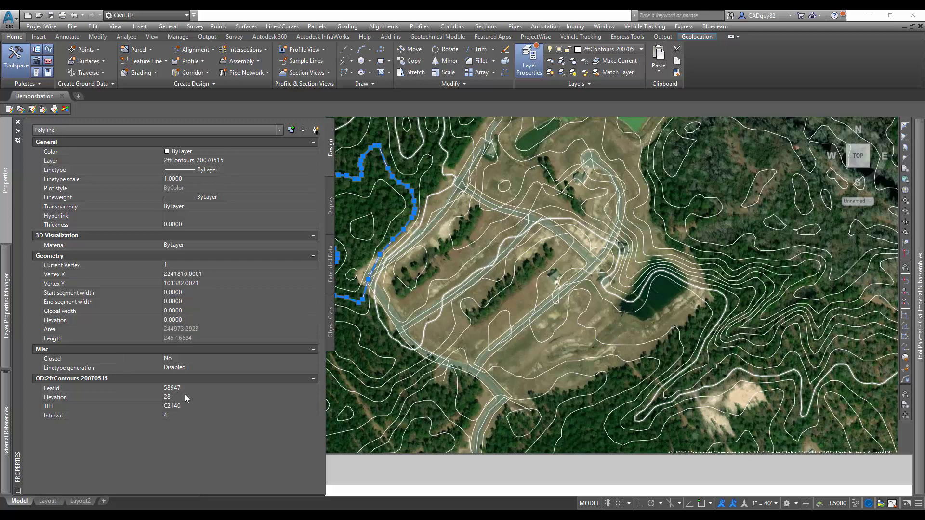
key(Escape)
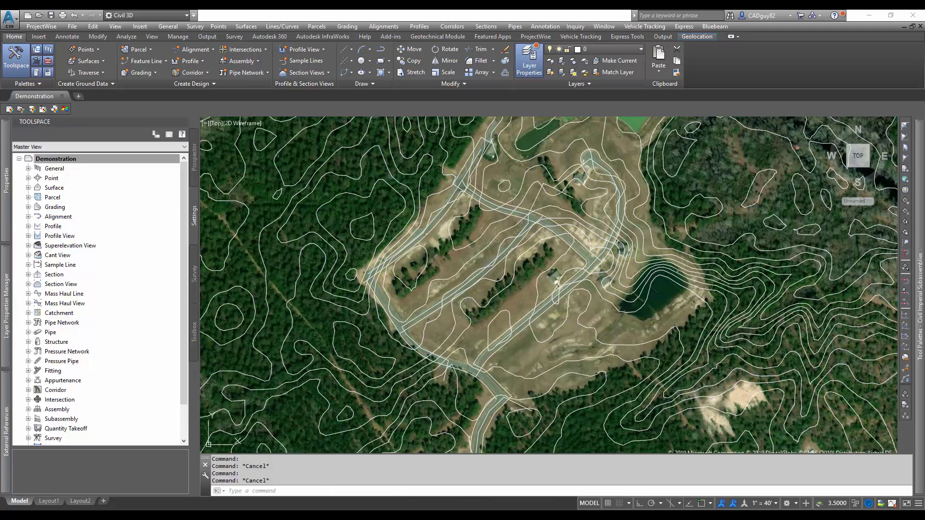
click(350, 308)
mouse_move(3, 206)
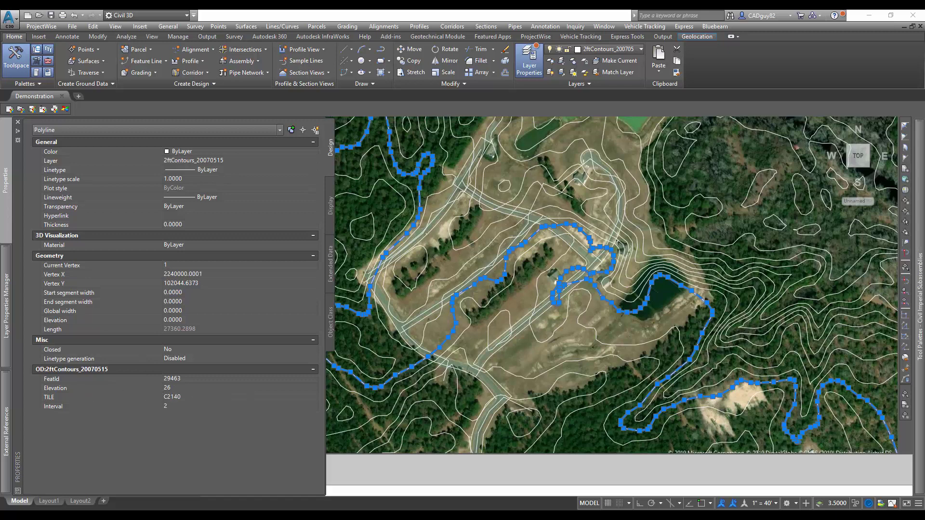
key(Escape)
key(Escape)
Step: Start CREATESURFACEFROMGISDATA, keeping Surface as the object type
text(c)
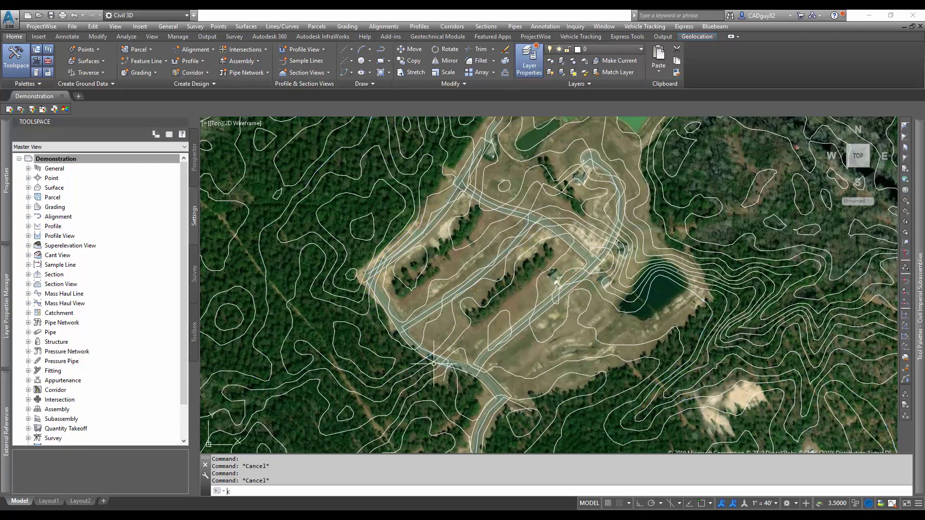
text(reatesurfacefromgisdata)
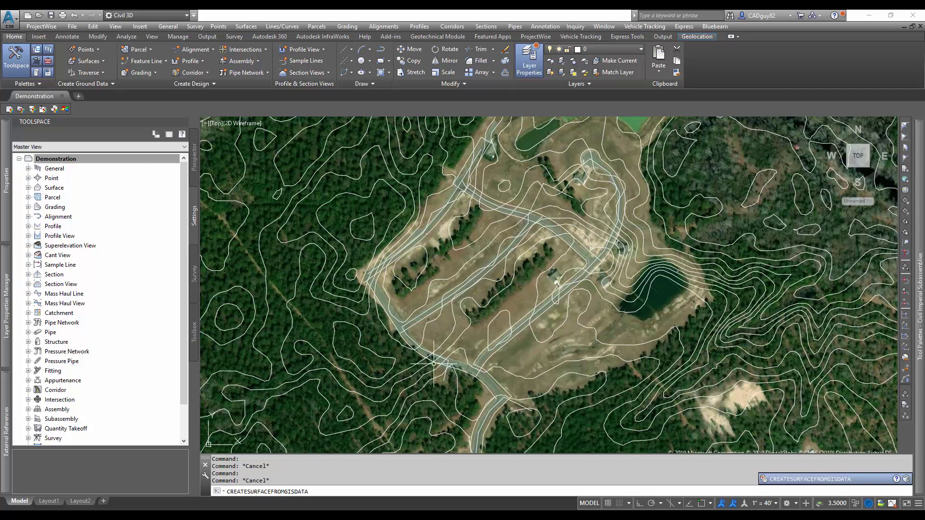
key(Return)
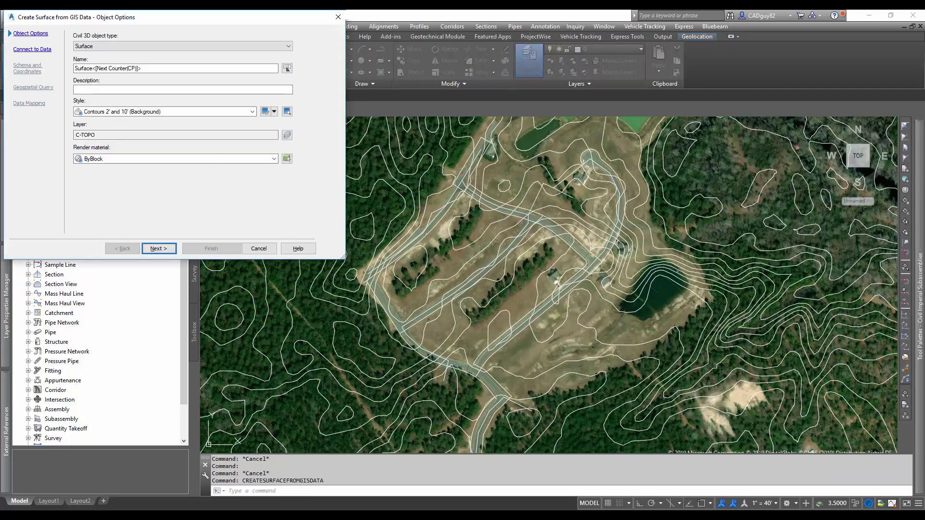
drag(178, 19, 460, 205)
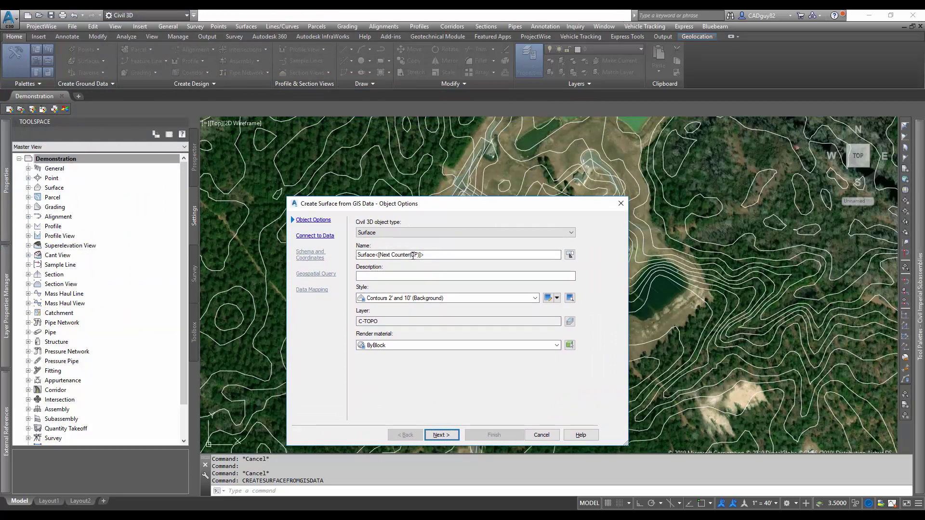
click(439, 229)
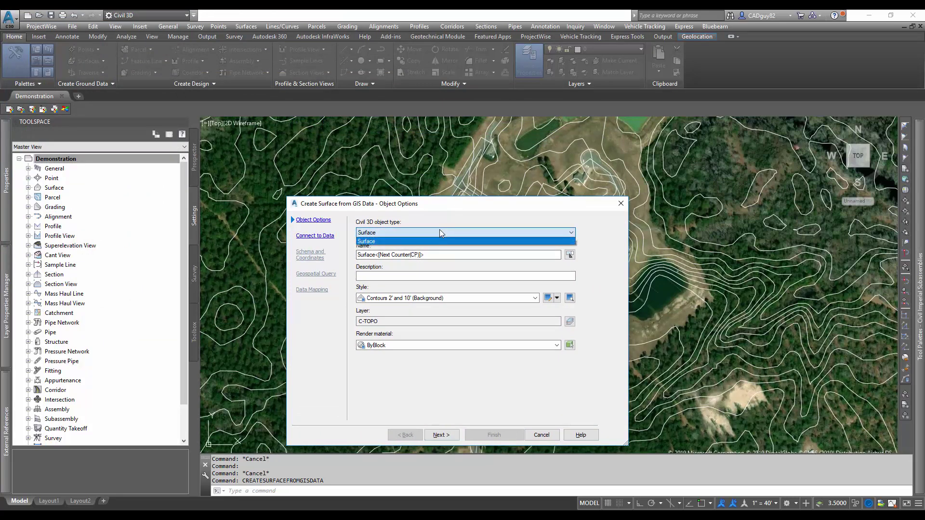
click(439, 230)
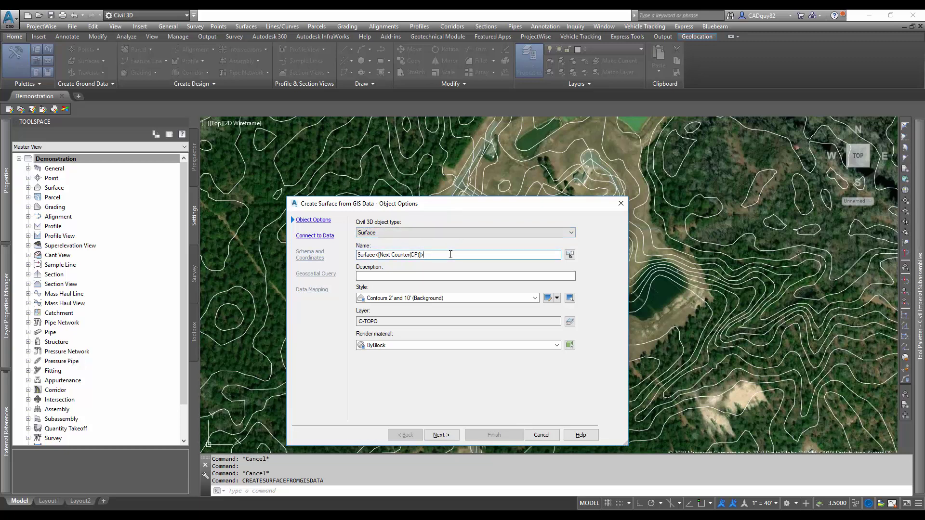
Step: Define surface EG_GIS: 'GIS Contours', Contours 1' and 5' (Background), Sitework.Planting.Soil material
drag(451, 254, 343, 256)
text(EG)
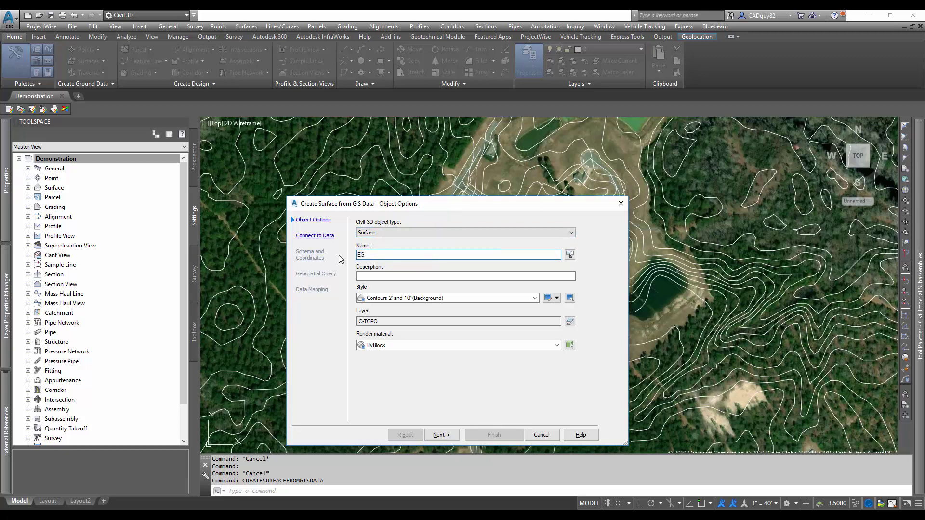
text(_GIS)
click(394, 276)
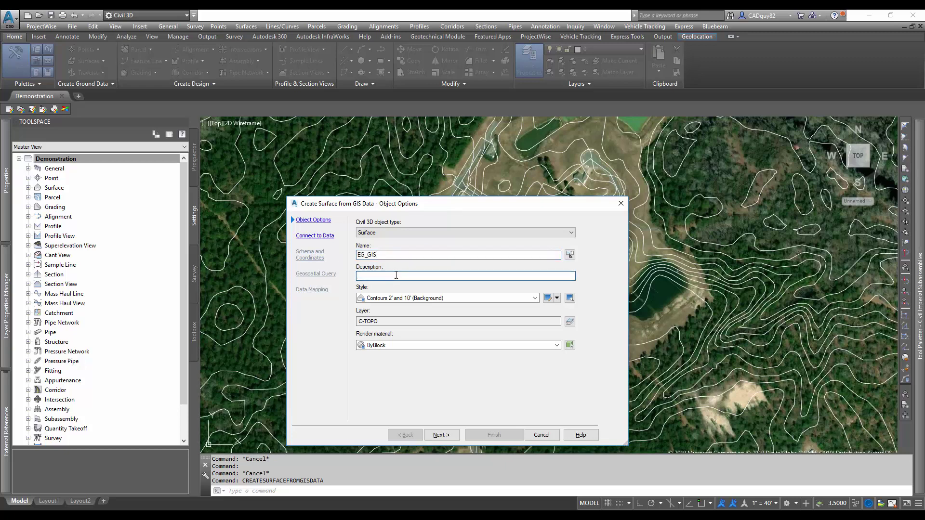
text(GIS Contours)
click(430, 298)
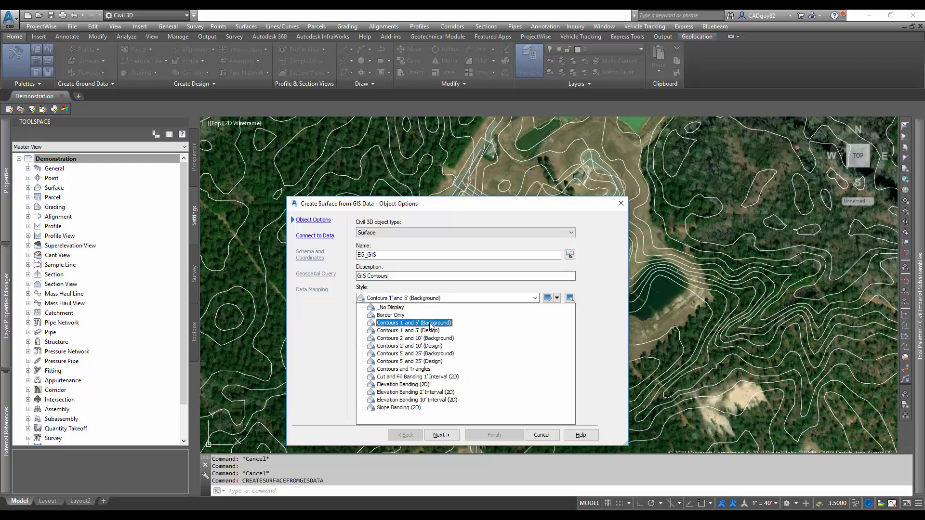
click(430, 323)
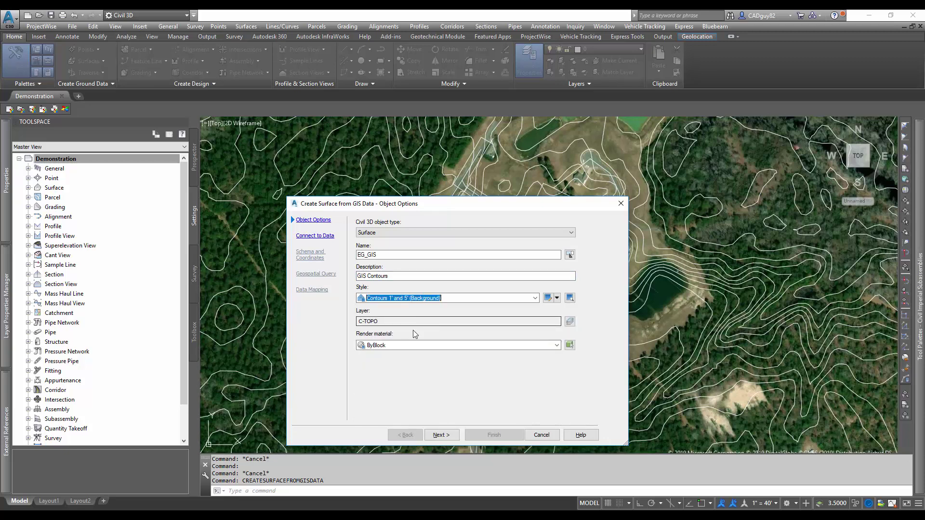
click(405, 346)
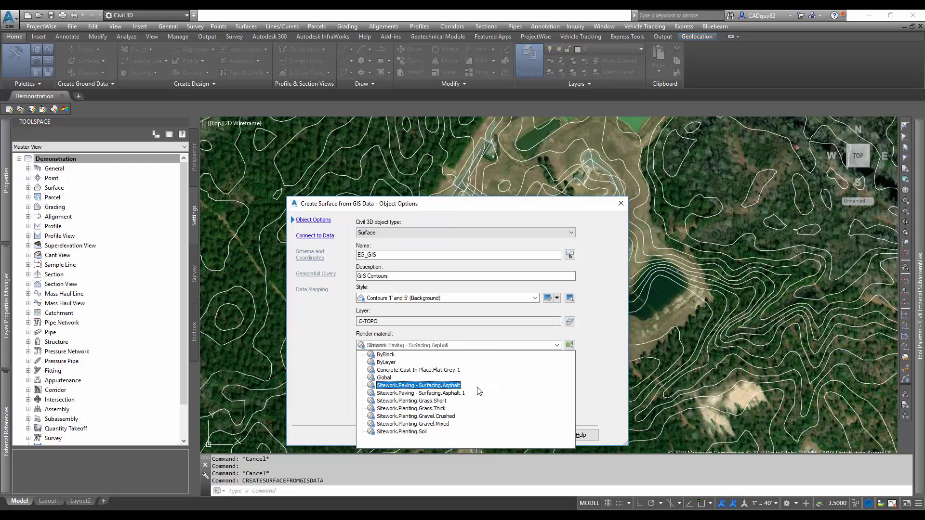
click(423, 431)
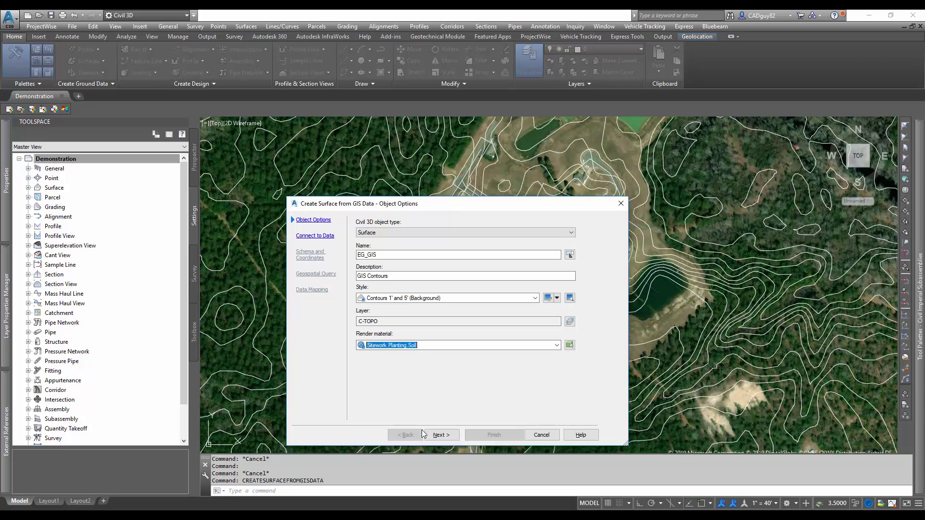
click(445, 434)
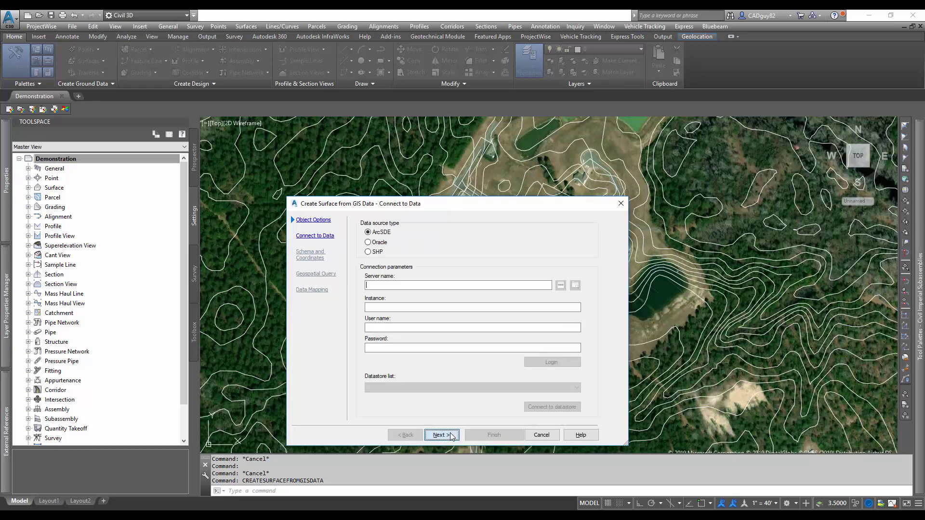
Step: Choose SHP as the source and point it to D:\GIS\spatial\2ftContours_20070515.shp
click(376, 251)
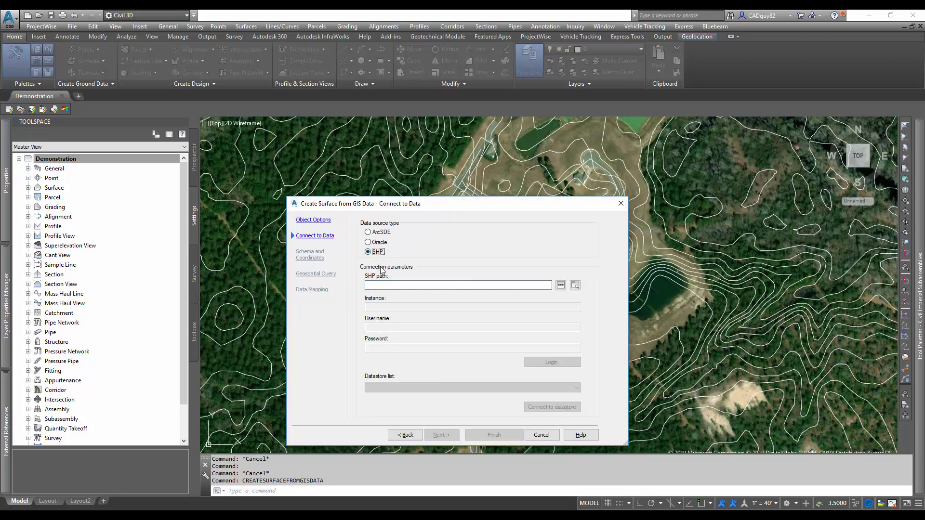
click(560, 285)
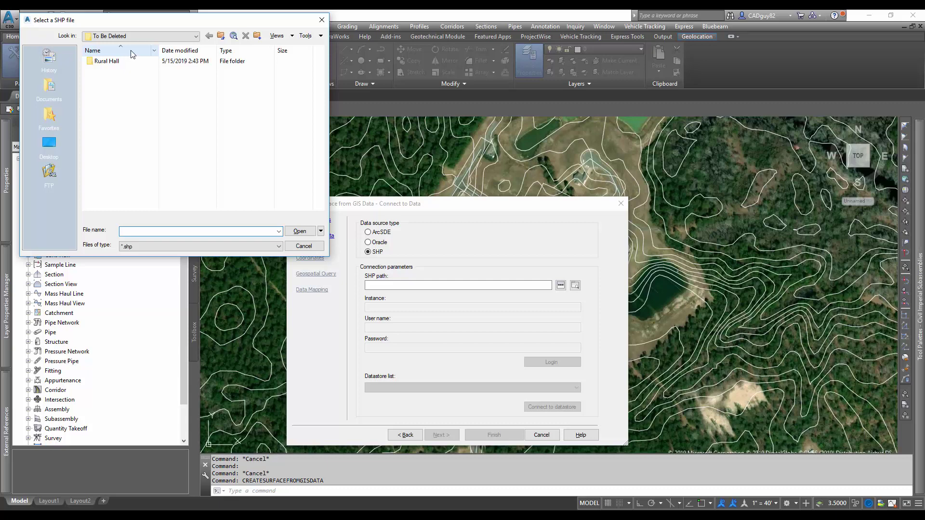
click(131, 36)
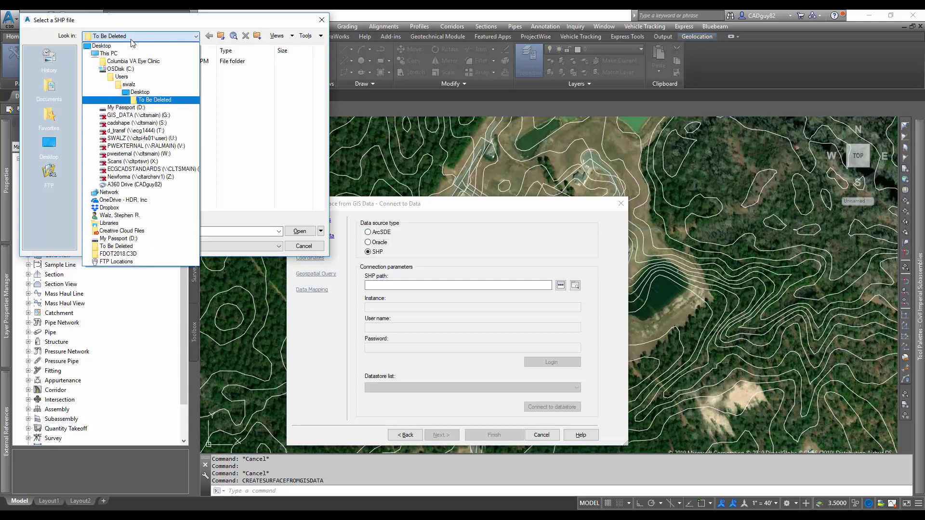
click(138, 107)
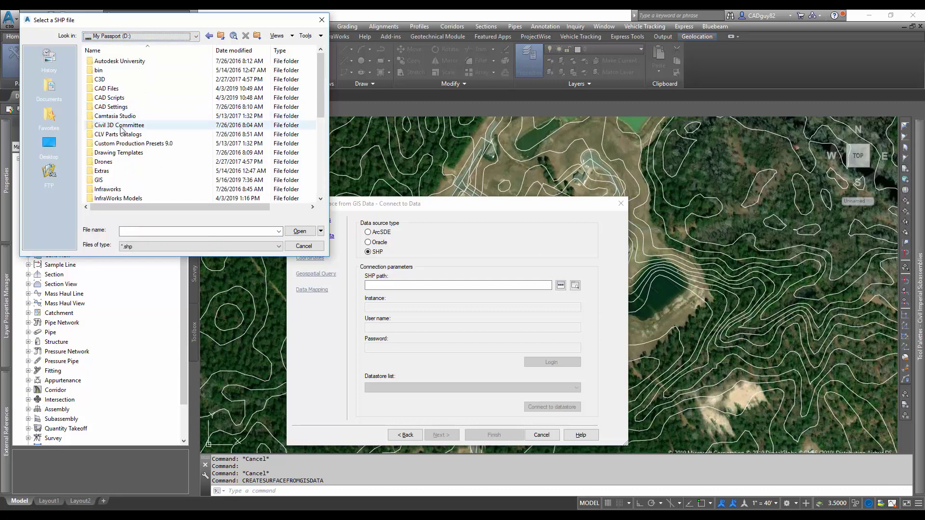
double_click(110, 180)
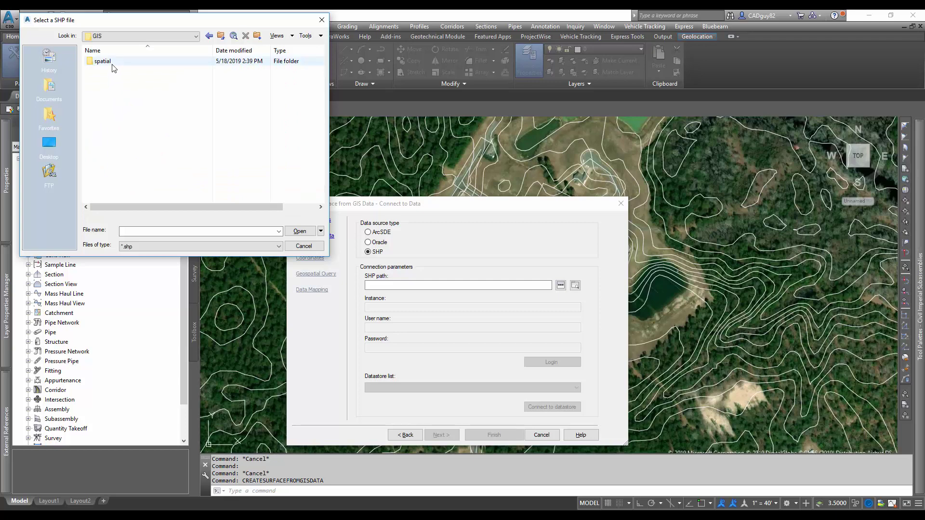
double_click(112, 61)
click(112, 62)
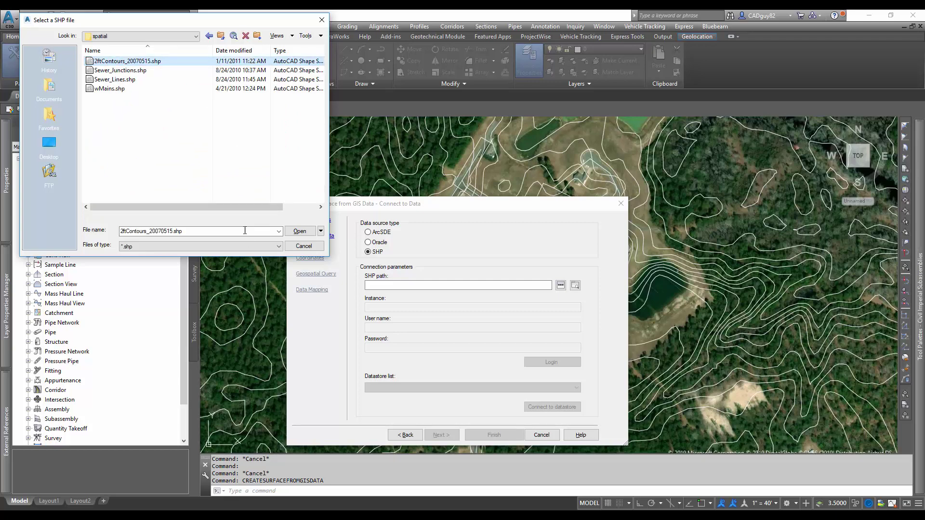
click(278, 247)
click(279, 249)
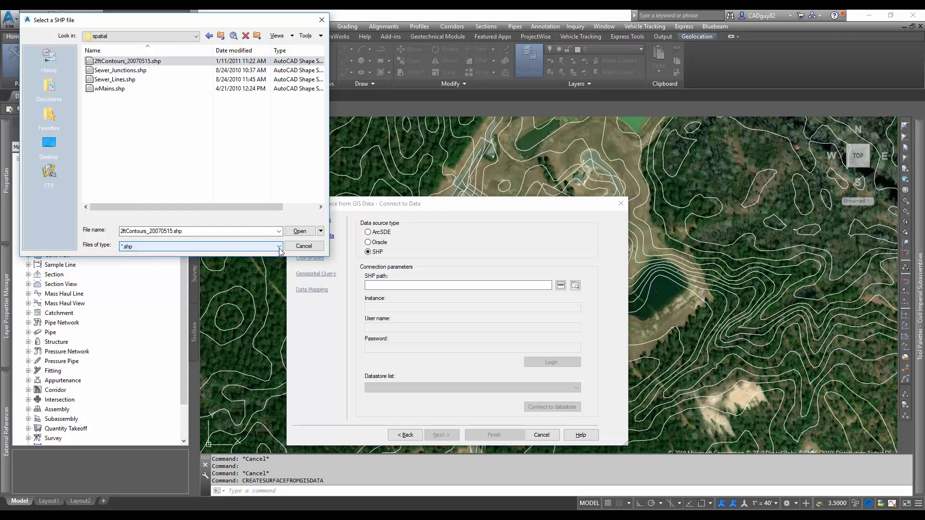
click(307, 233)
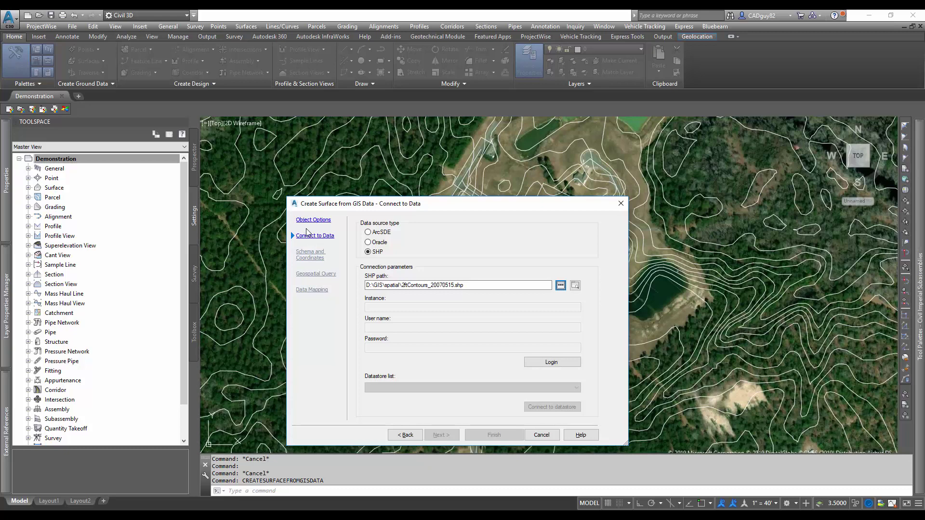
Step: Log in to the 2ftContours_20070515 shapefile, keeping the selected path
click(575, 286)
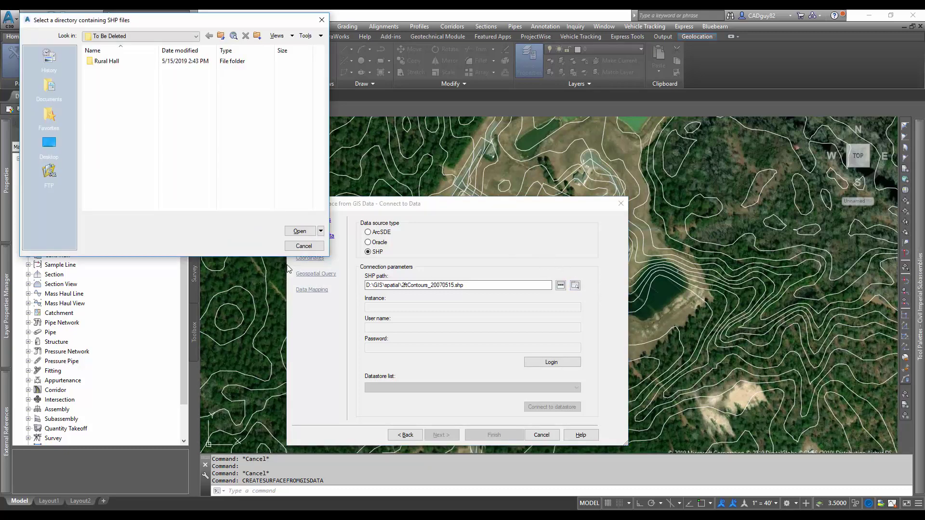
click(303, 245)
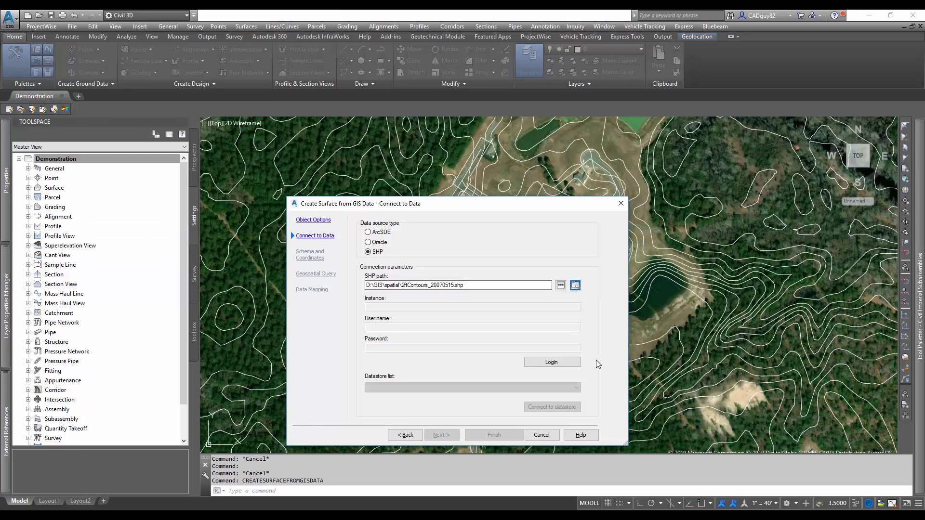
click(563, 364)
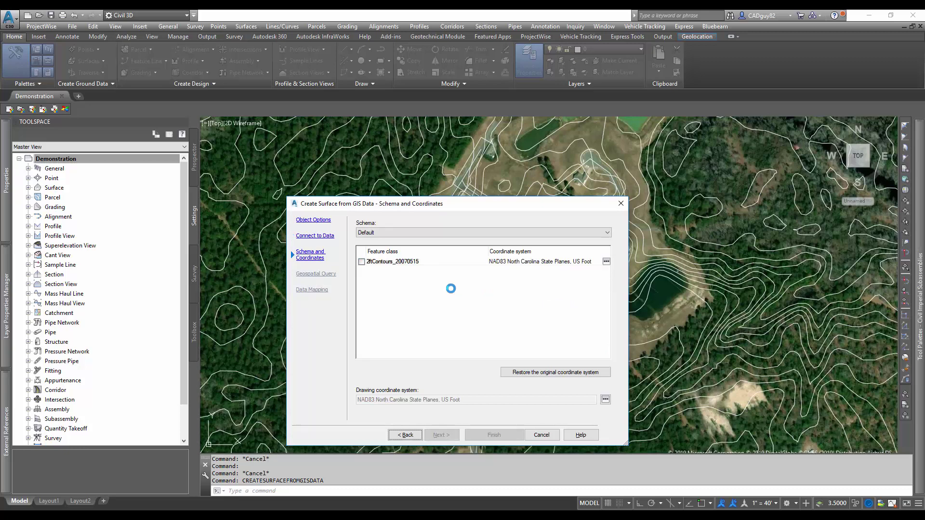
Step: Include feature class 2ftContours_20070515 under the Default schema and continue
click(363, 261)
click(409, 232)
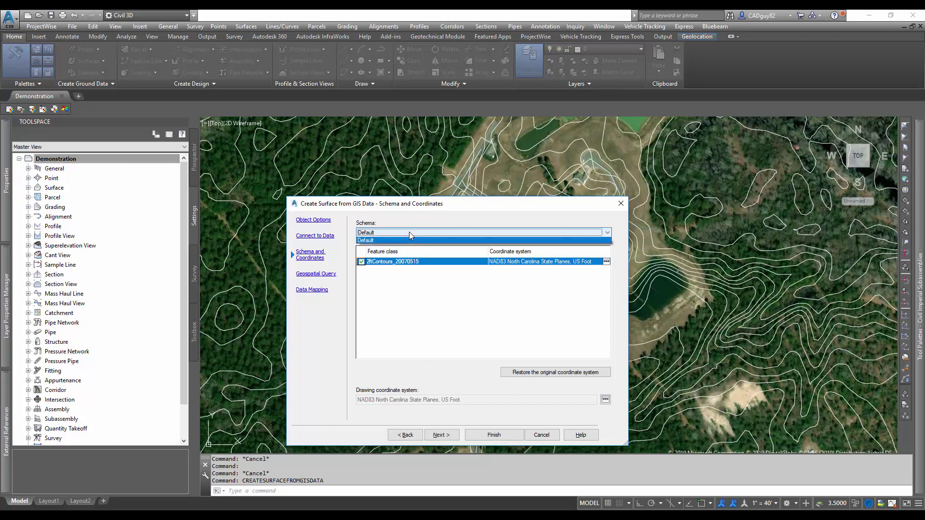
click(408, 232)
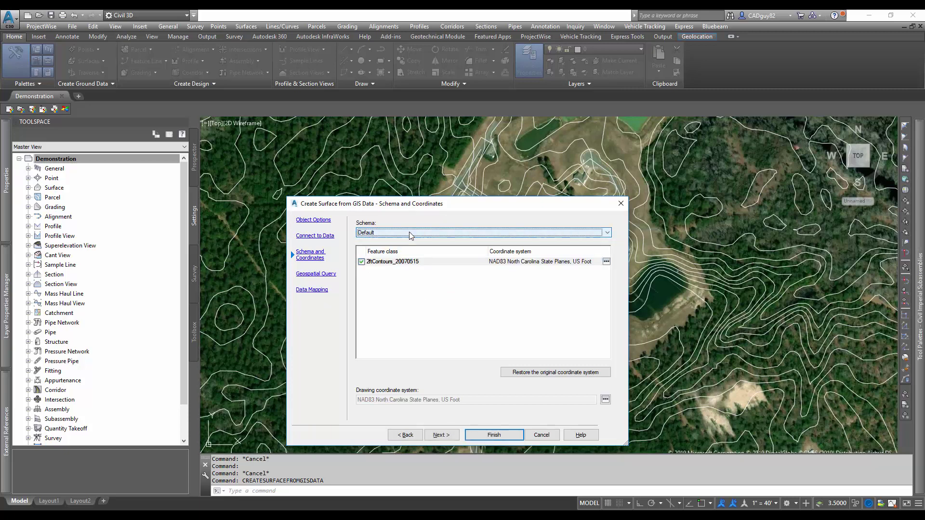
click(410, 342)
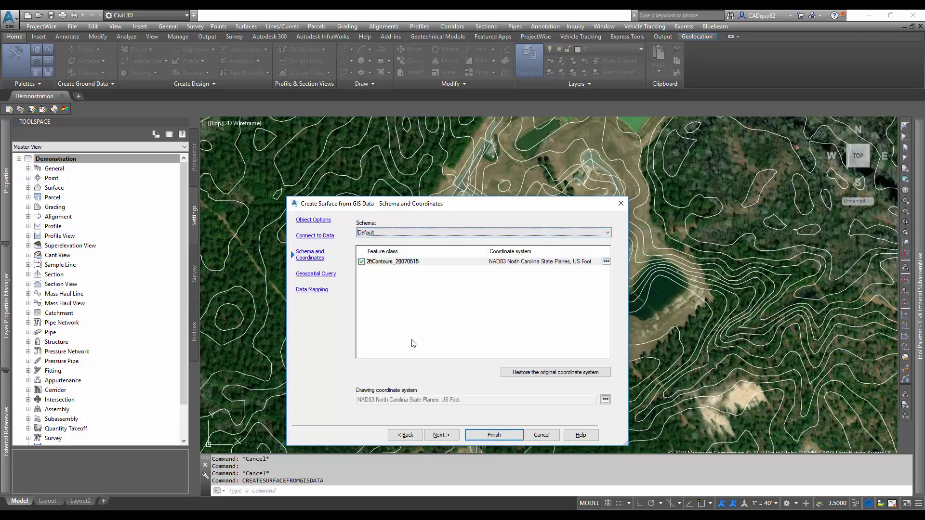
click(442, 435)
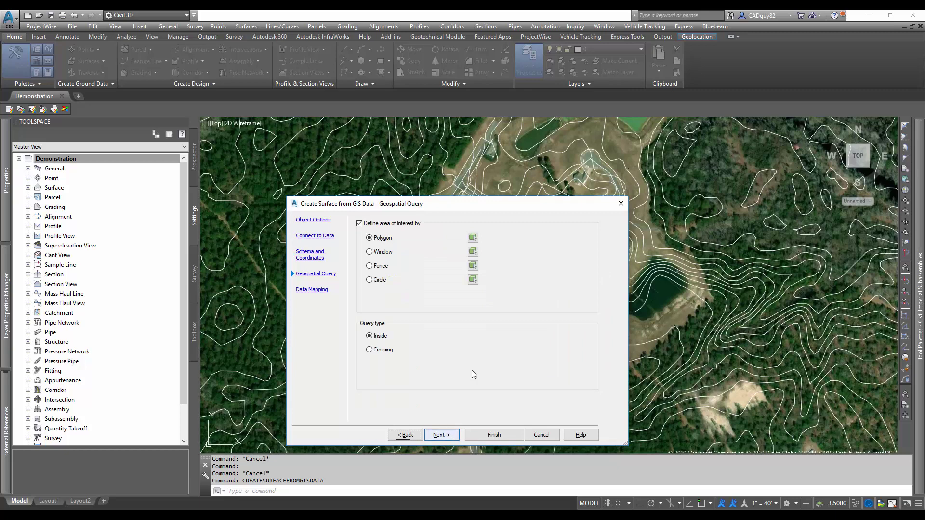
Step: Limit the import to a two-corner window around the cleared development, with Crossing query
click(398, 225)
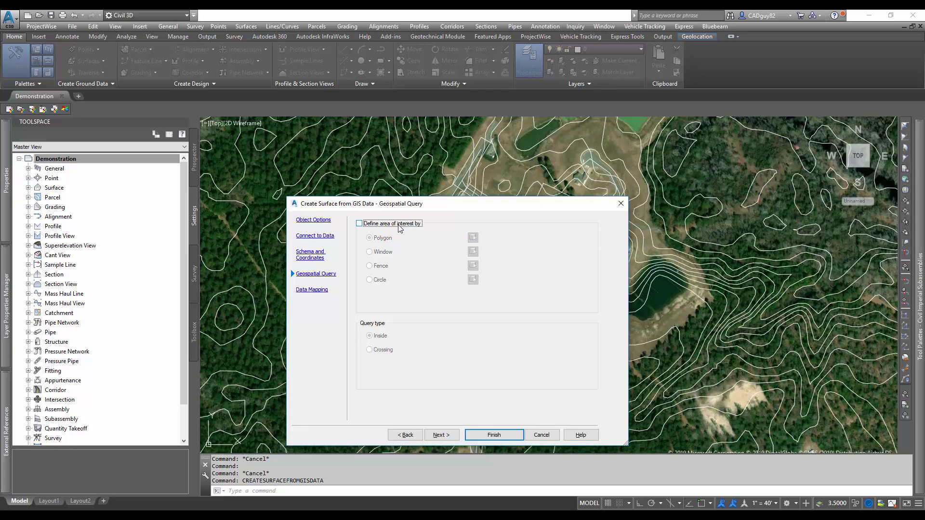
click(398, 225)
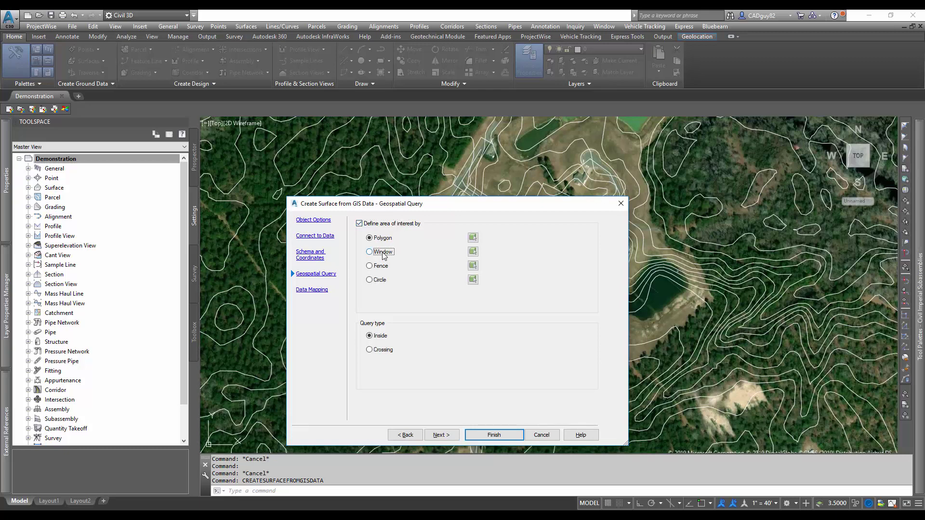
click(472, 252)
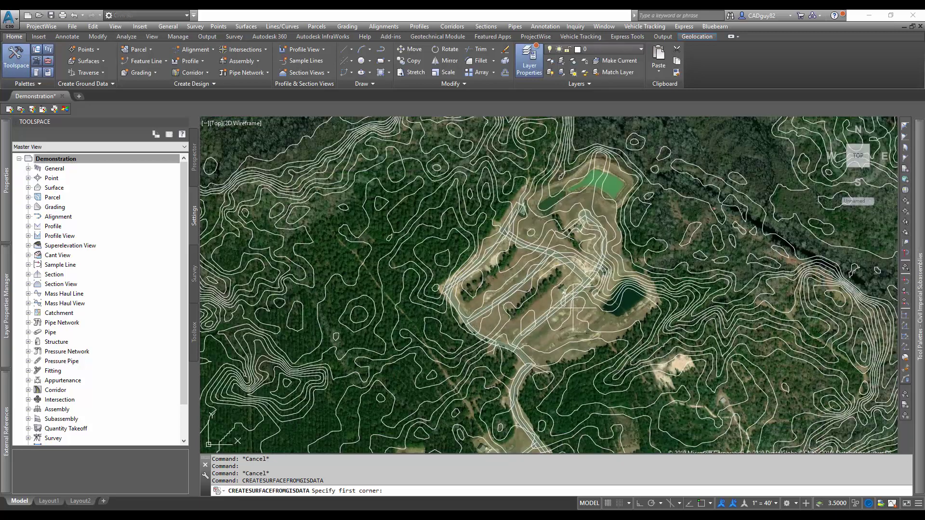
scroll(433, 353, down, 3)
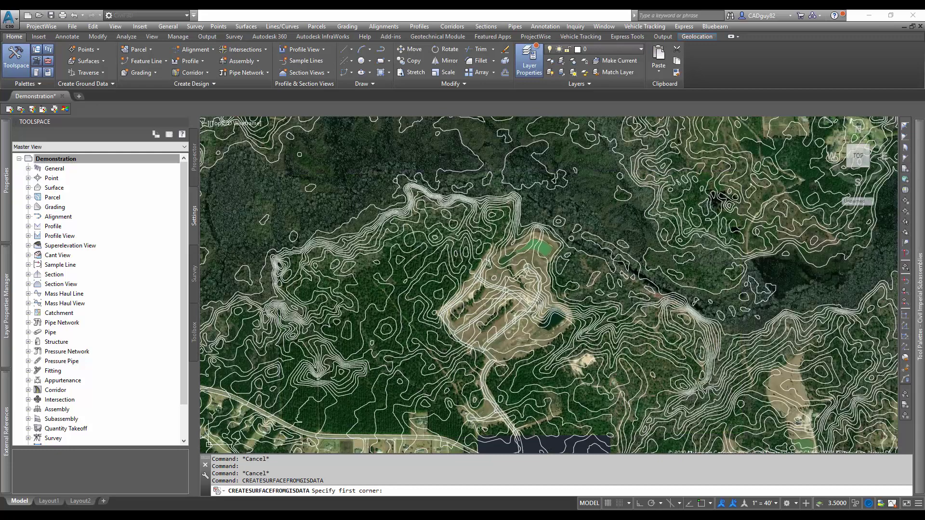
click(635, 190)
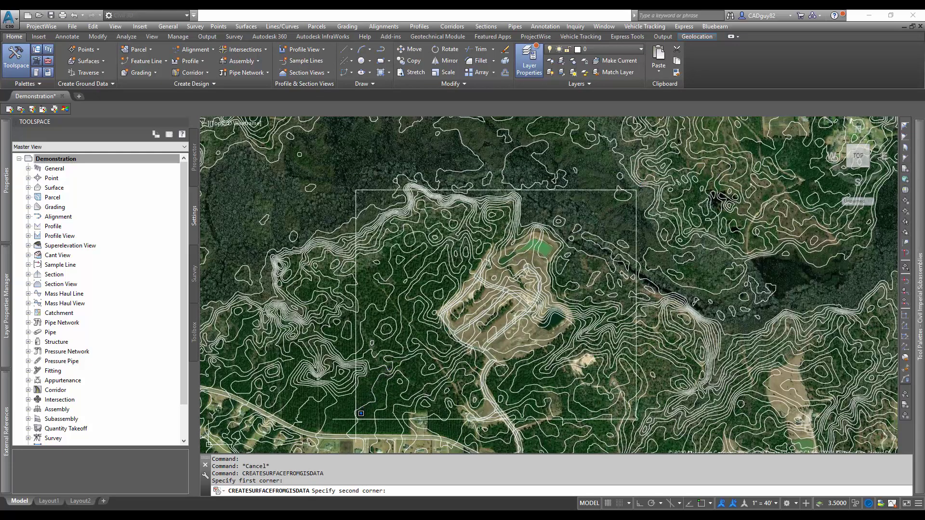
click(355, 419)
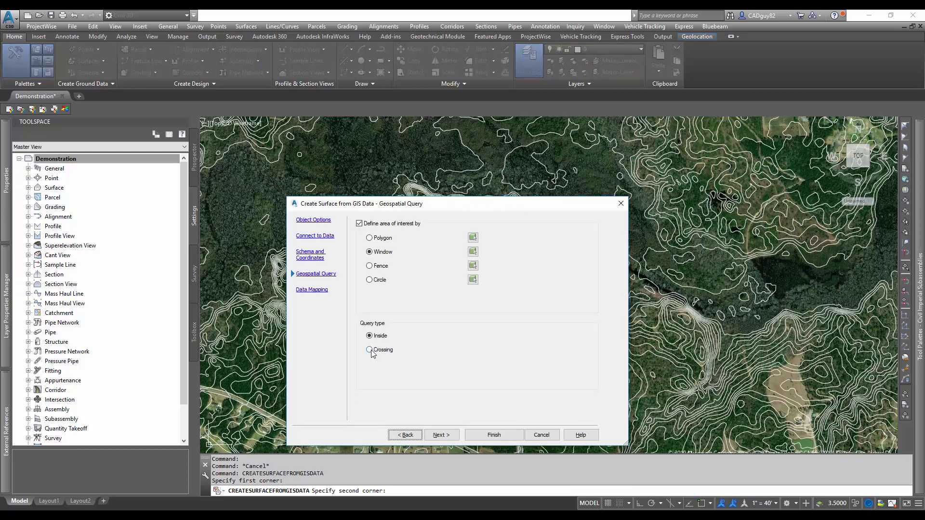
click(371, 352)
click(444, 436)
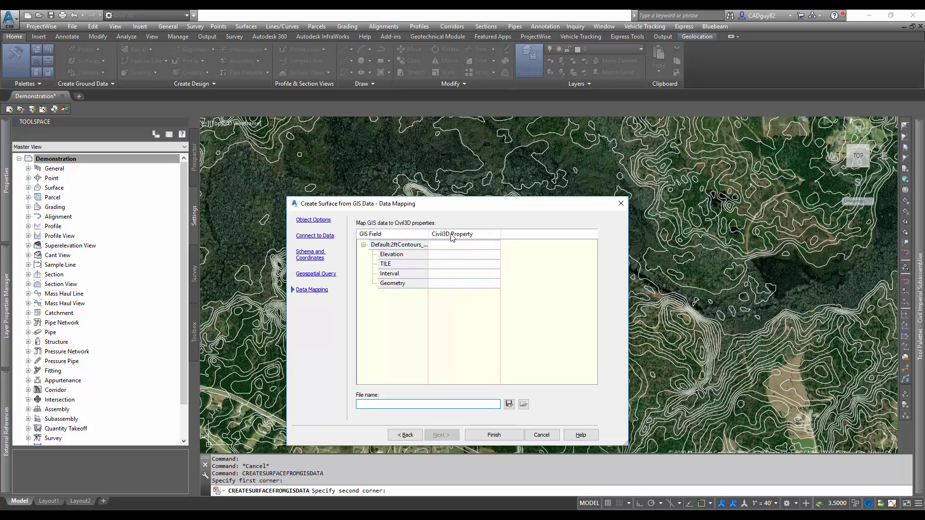
Step: Map the Elevation field to the Elevation property and finish the surface
click(434, 254)
click(453, 266)
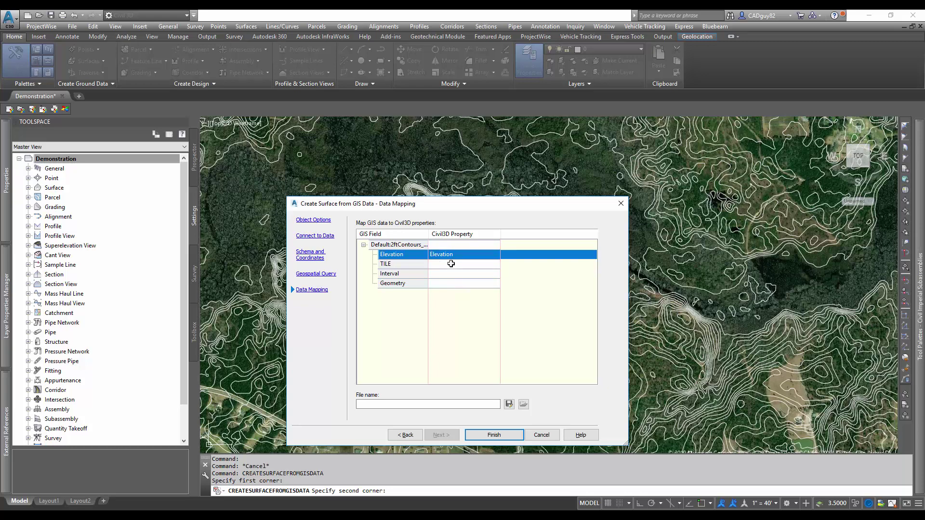
click(484, 435)
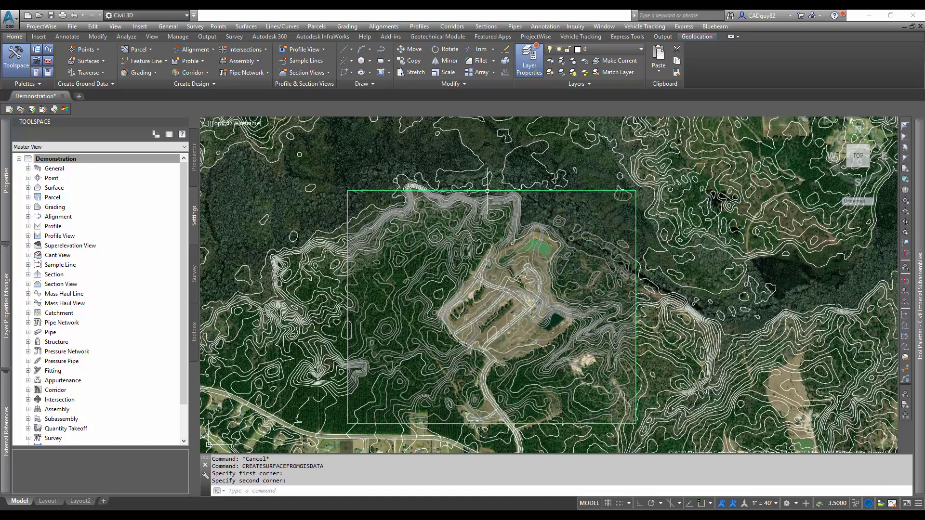
Step: Show the EG_GIS surface in the Object Viewer
click(488, 191)
right_click(480, 273)
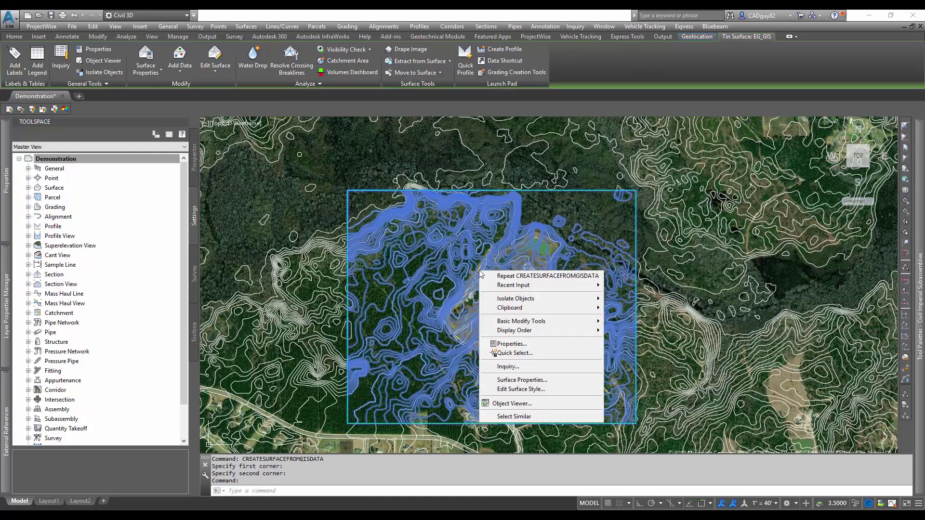
click(543, 407)
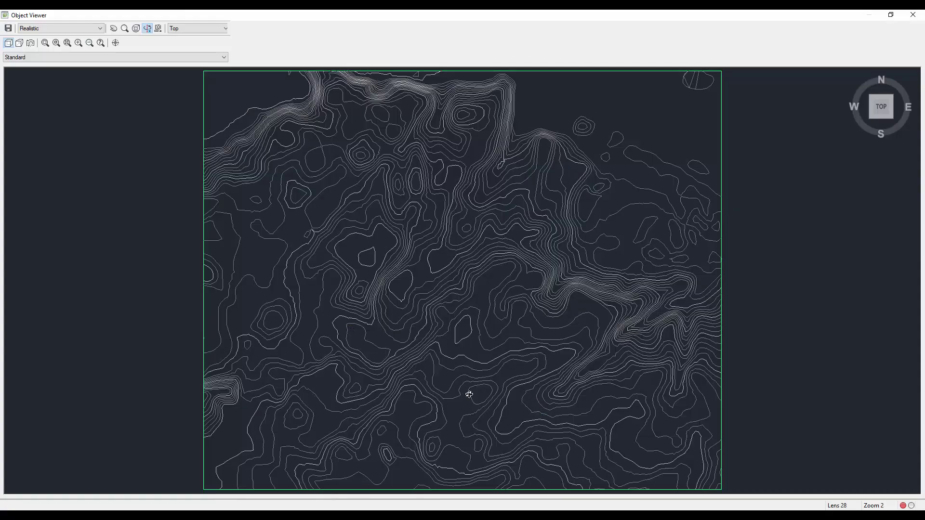